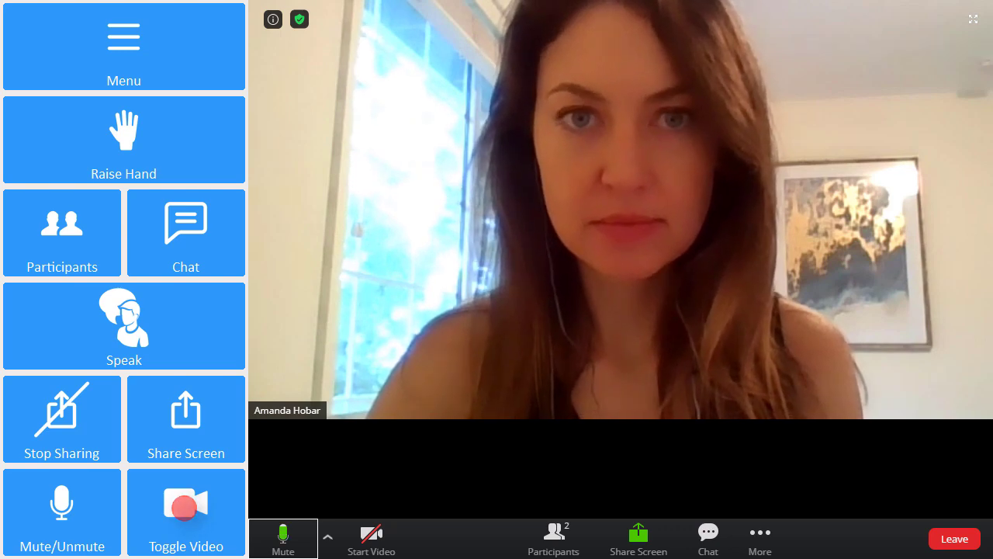
# Step: Turn on your camera and start a group chat message reading 'my '
pyautogui.click(184, 508)
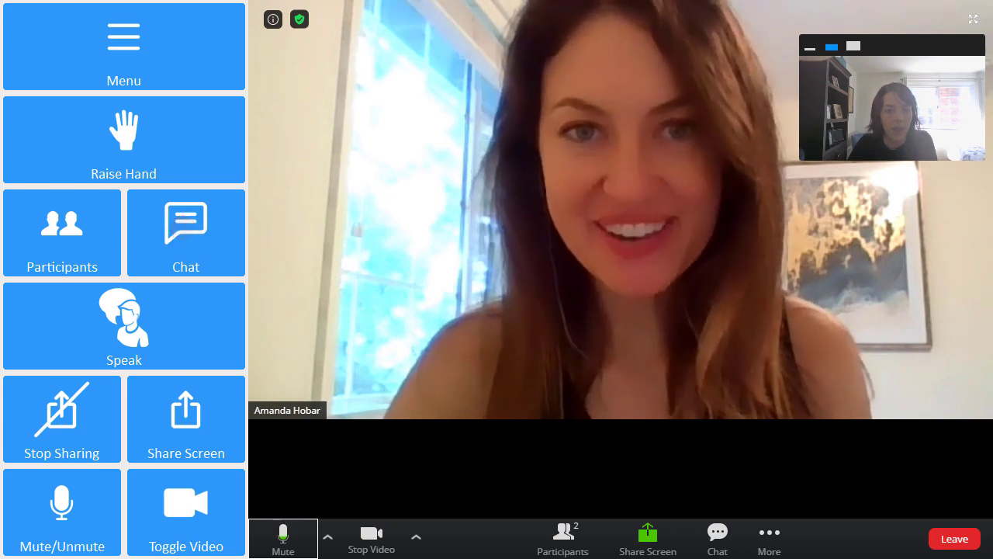
pyautogui.click(183, 226)
pyautogui.click(124, 140)
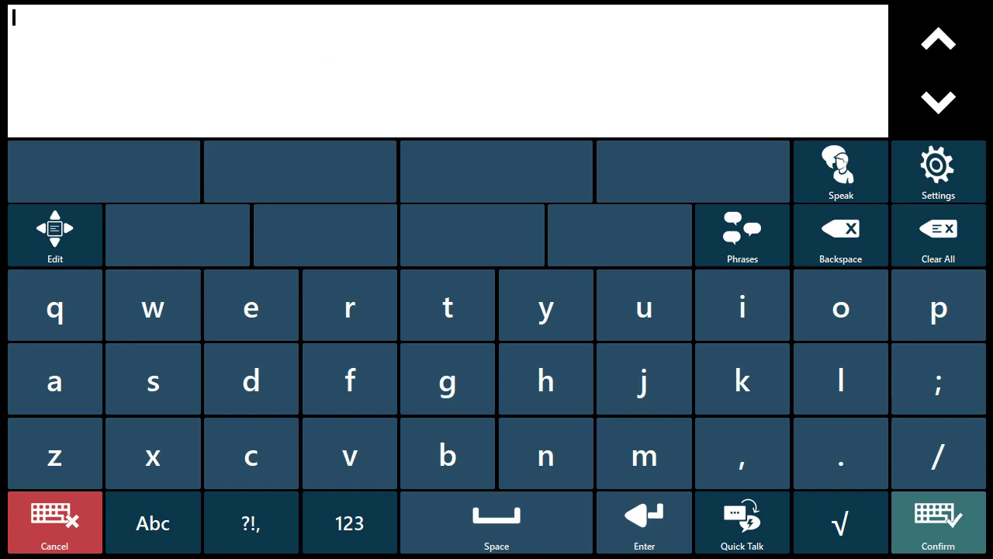
pyautogui.click(644, 456)
pyautogui.click(545, 308)
pyautogui.click(496, 521)
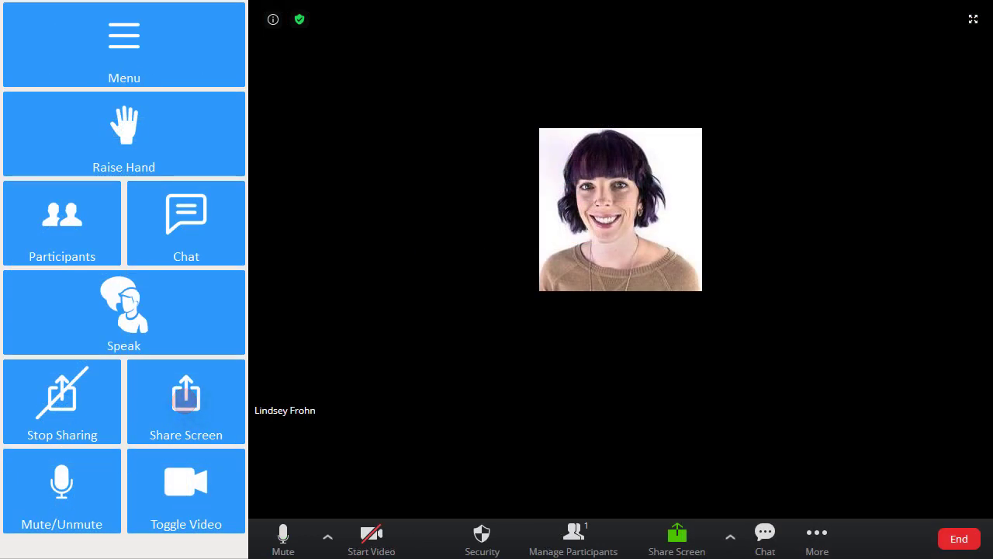
# Step: Share your screen with the meeting, then spell 'Hi' and have it spoken aloud
pyautogui.click(187, 399)
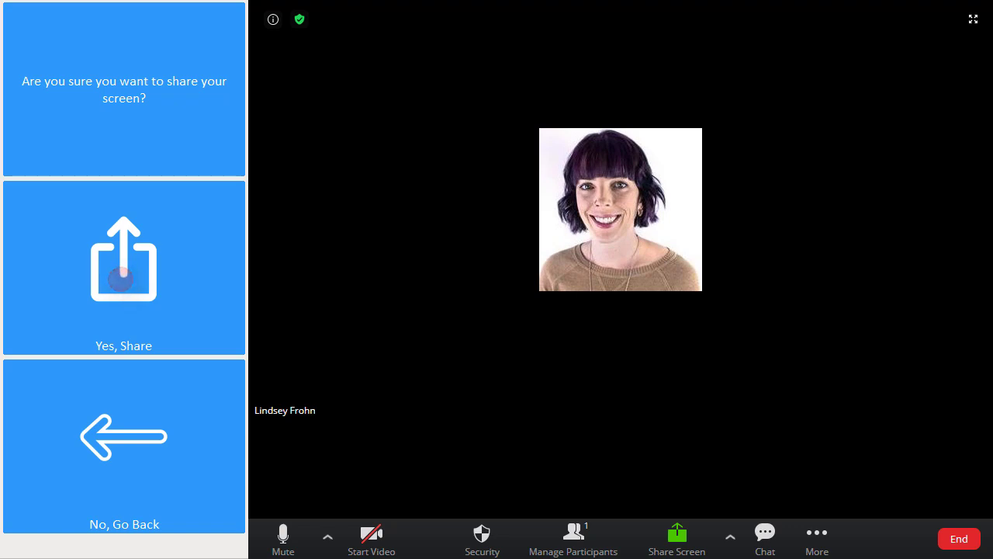
pyautogui.click(123, 267)
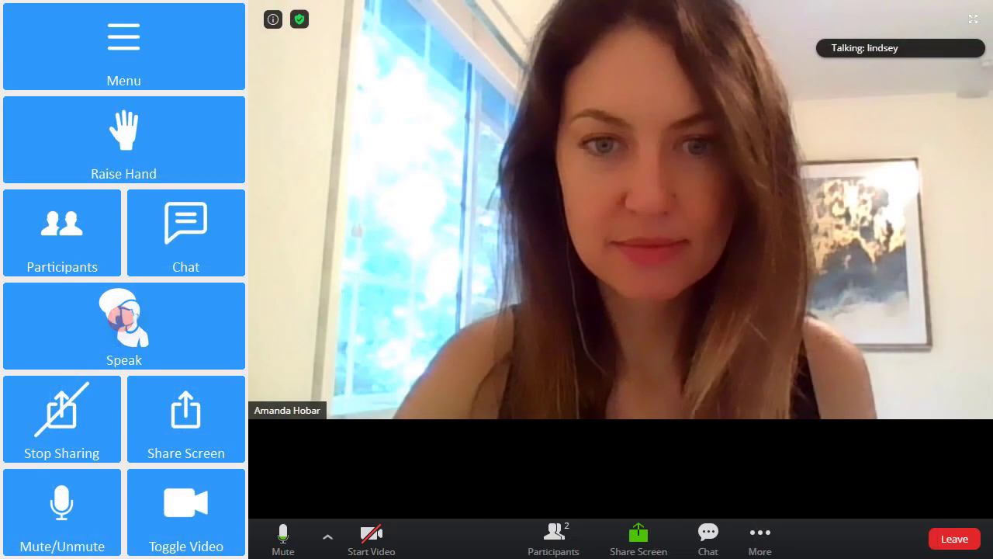
pyautogui.click(124, 322)
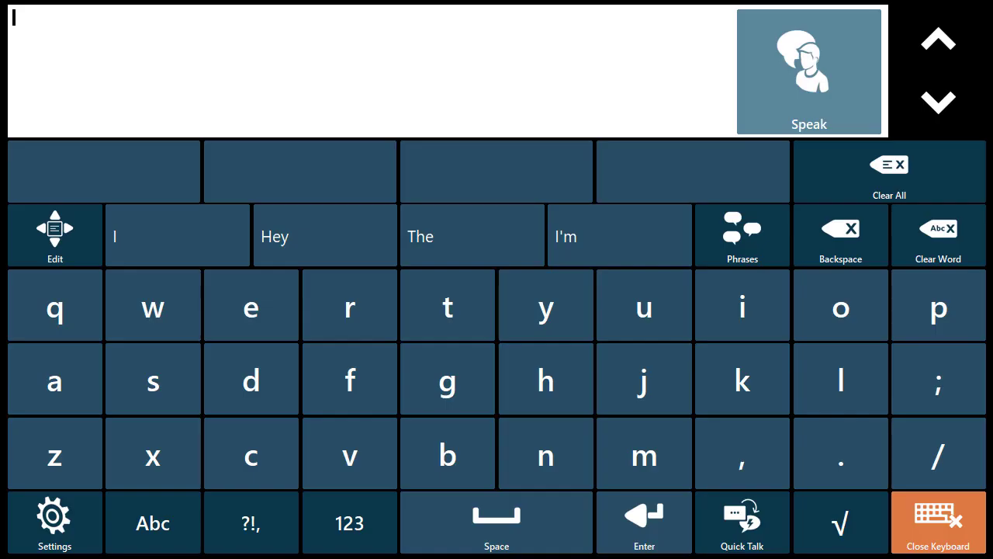
pyautogui.click(546, 379)
pyautogui.click(743, 305)
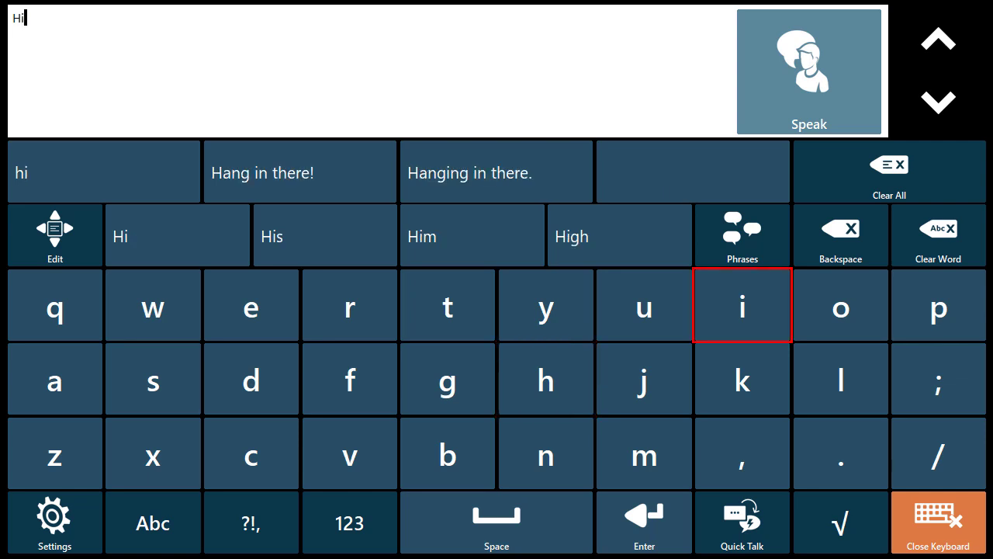
pyautogui.click(801, 77)
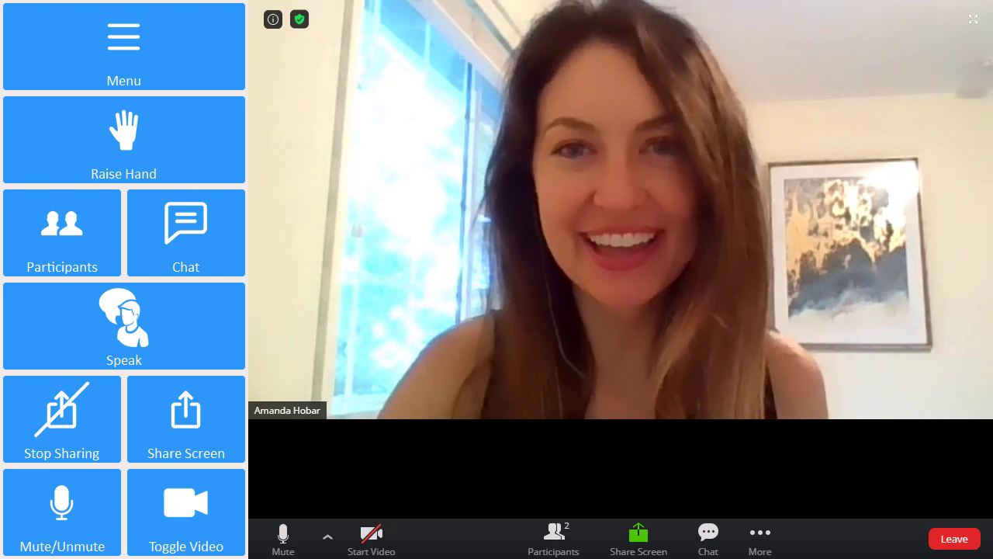
# Step: Open the meeting Menu and choose Switch Mic/Speaker
pyautogui.click(121, 48)
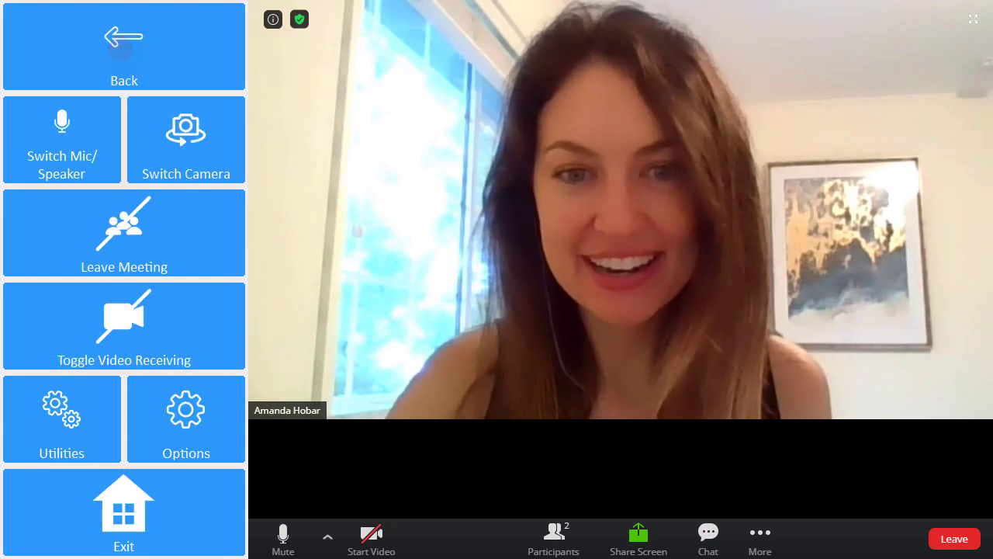
pyautogui.click(57, 137)
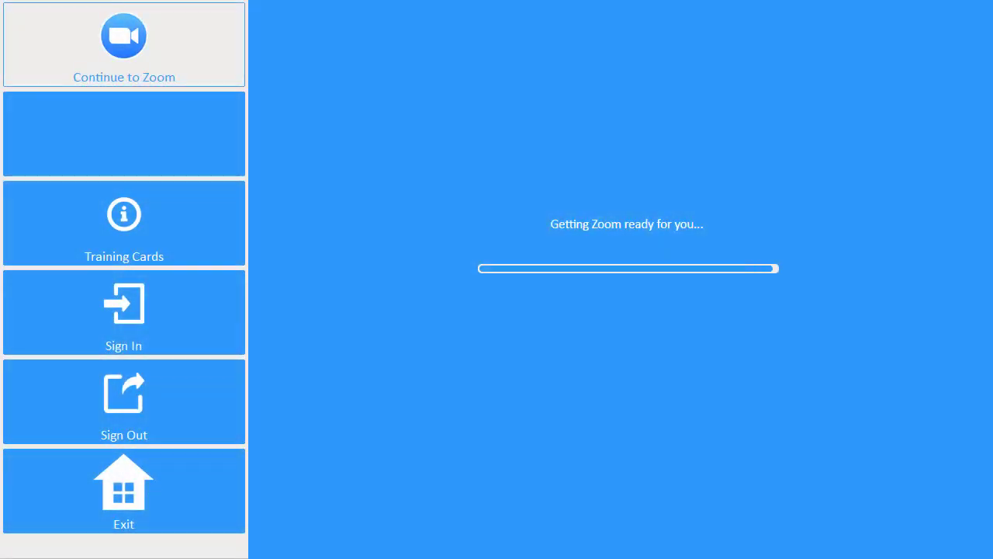
# Step: Sign in to the Zoom account from the Accessible Zoom start page
pyautogui.click(121, 307)
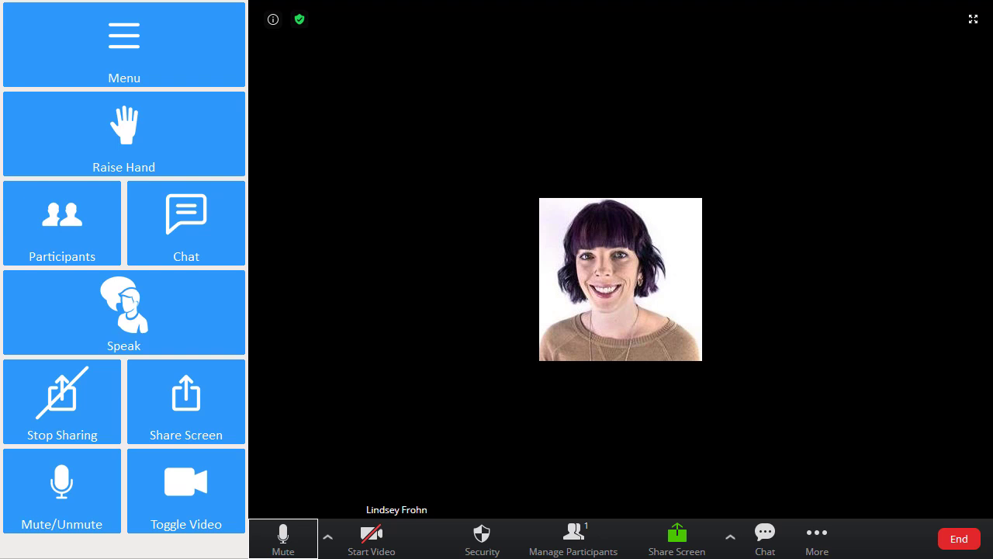
# Step: Send the meeting invitation link to a contact via Facebook Messenger from Participants, then return
pyautogui.click(116, 219)
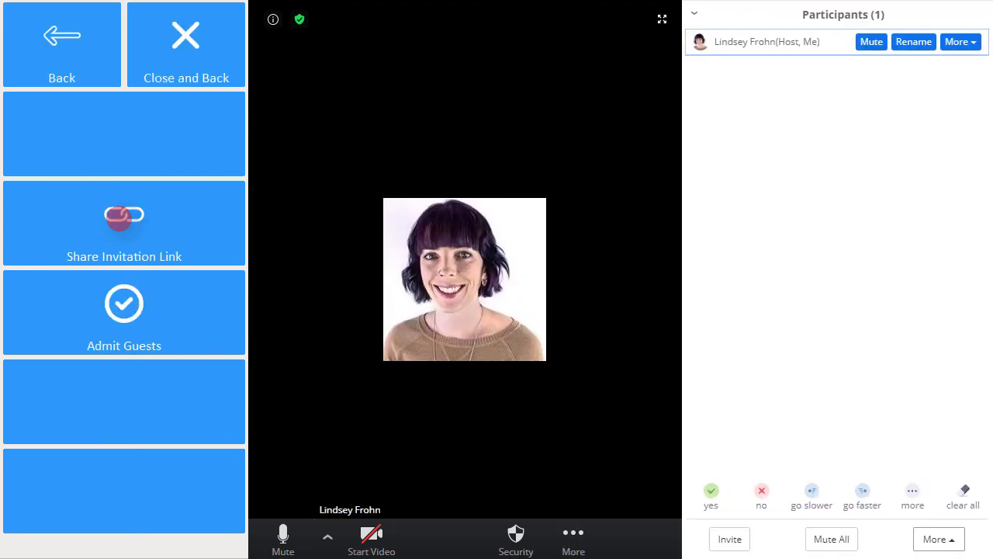
pyautogui.click(125, 222)
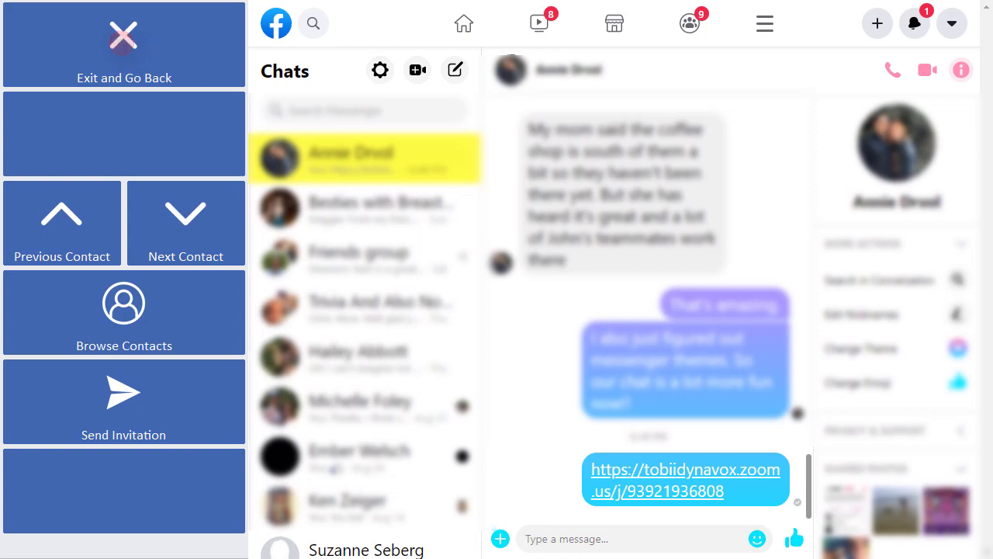
pyautogui.click(122, 35)
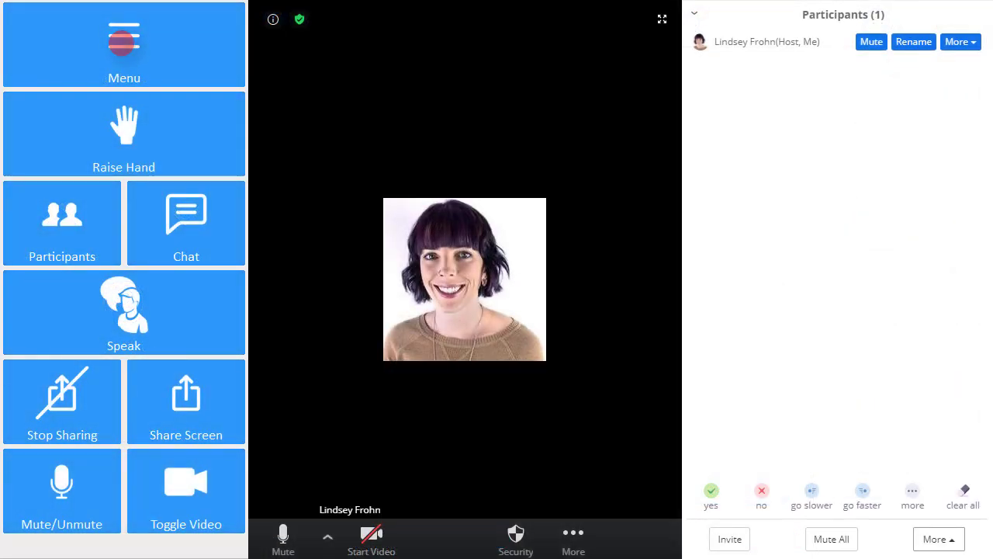
# Step: Leave and end the meeting through Menu, then close Accessible Zoom
pyautogui.click(124, 35)
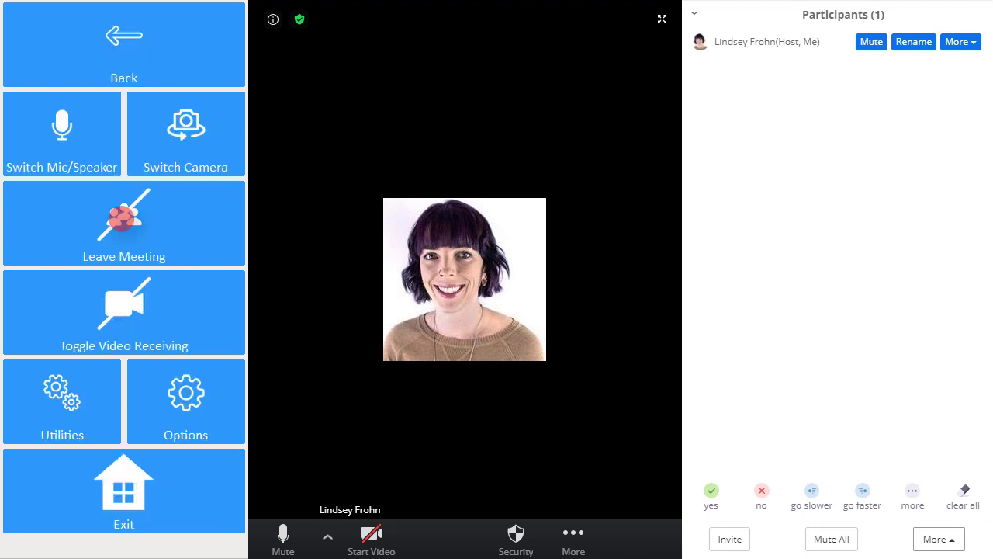
pyautogui.click(124, 217)
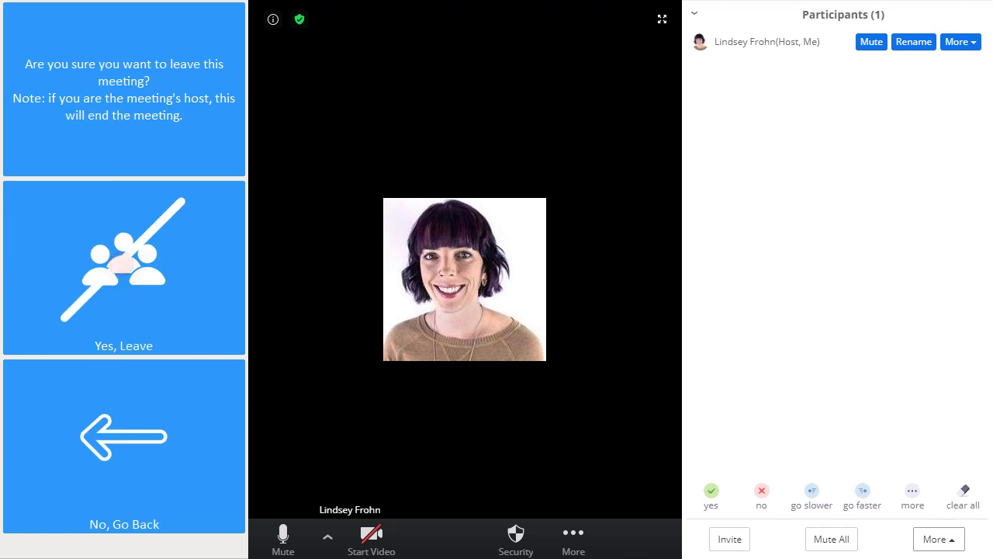
pyautogui.click(122, 267)
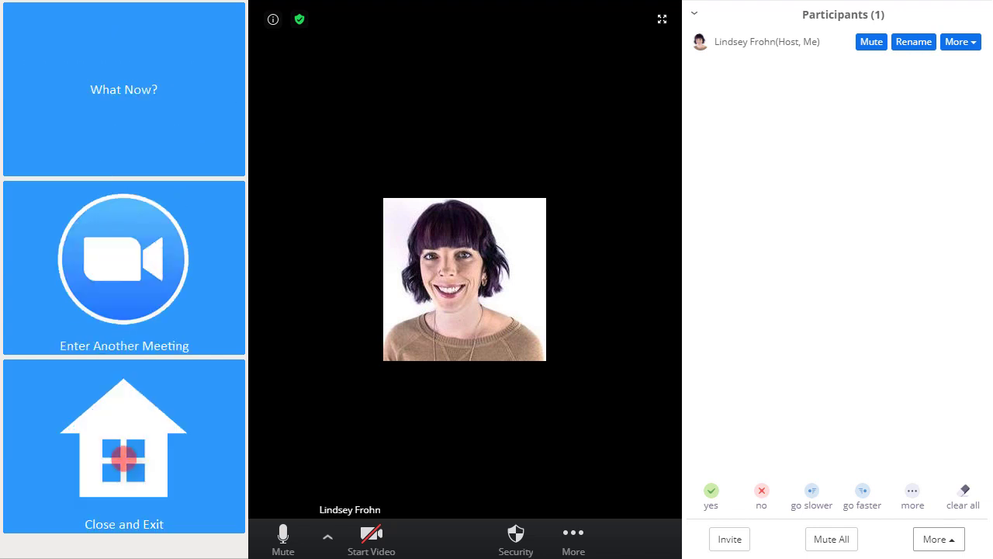
pyautogui.click(123, 458)
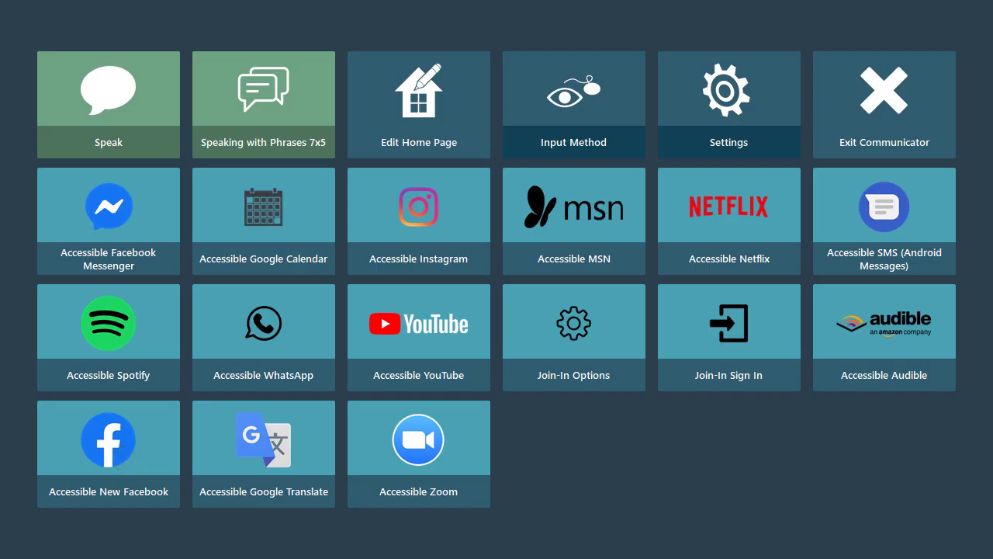